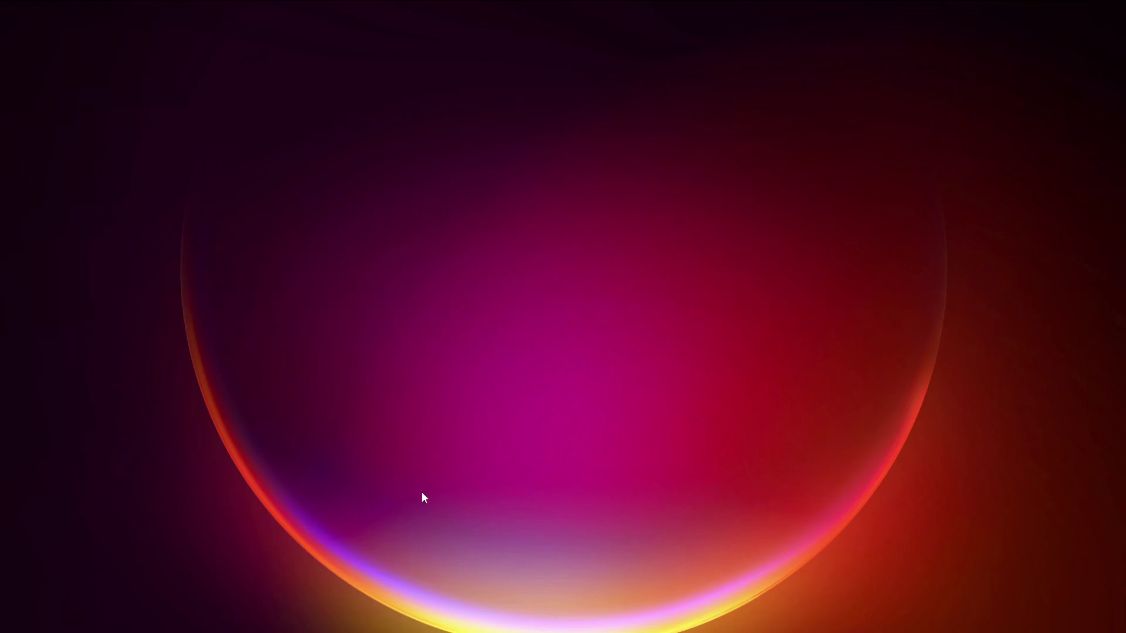
Restart Windows from the Alt+F4 shut-down dialog by choosing Restart.
key("alt+F4")
left_click(522, 248)
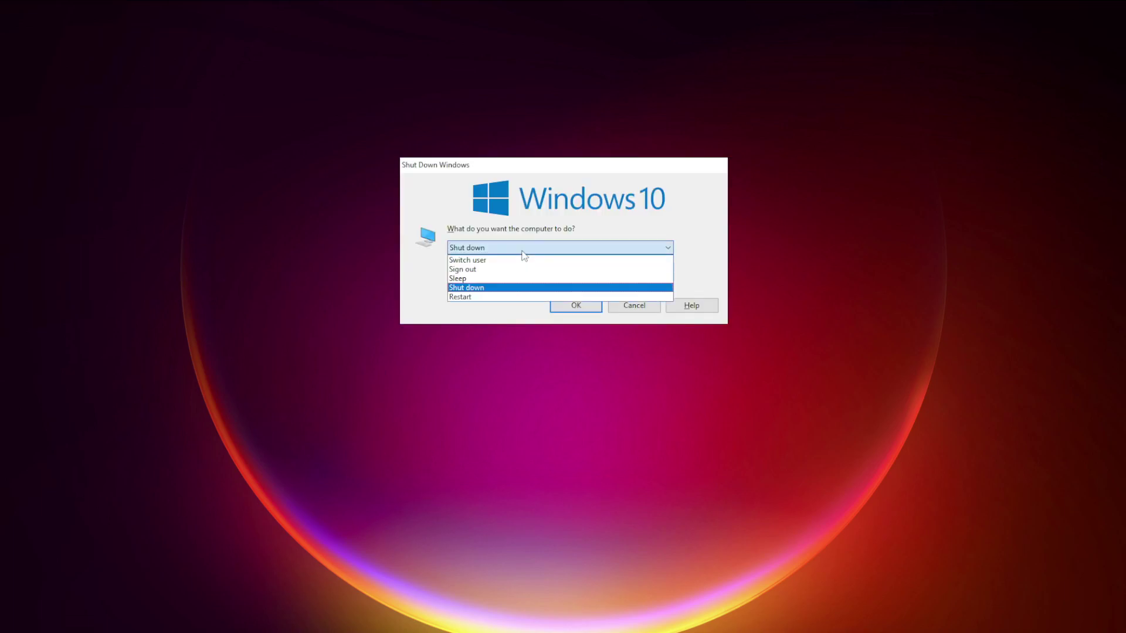
left_click(500, 297)
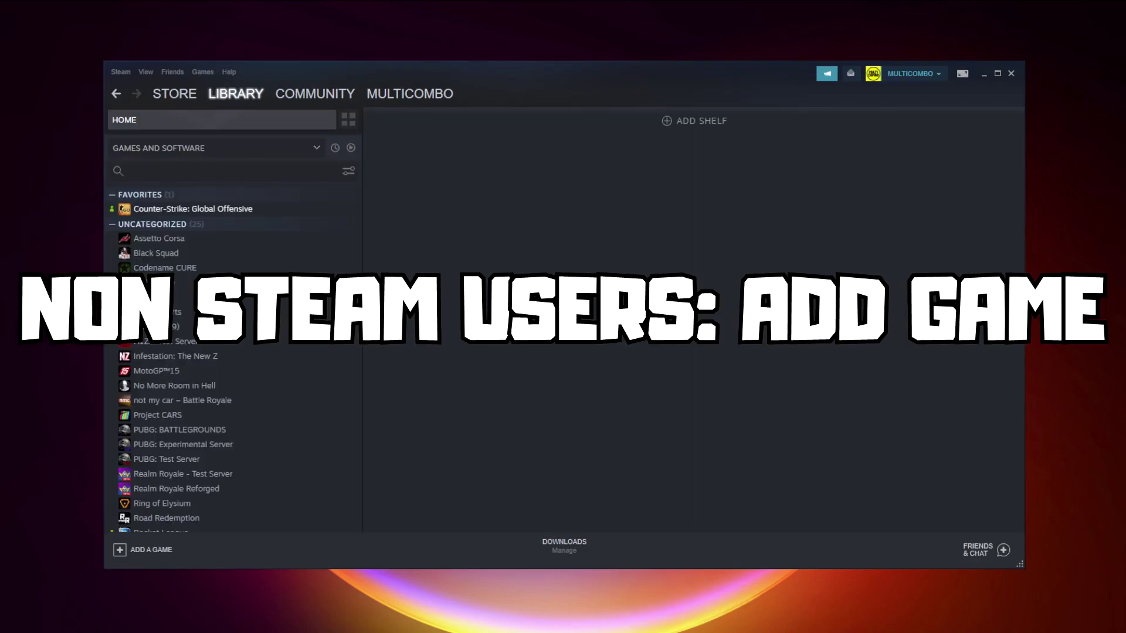
Add YOUR PROBLEMATIC GAME as a non-Steam program and open its library page.
left_click(151, 550)
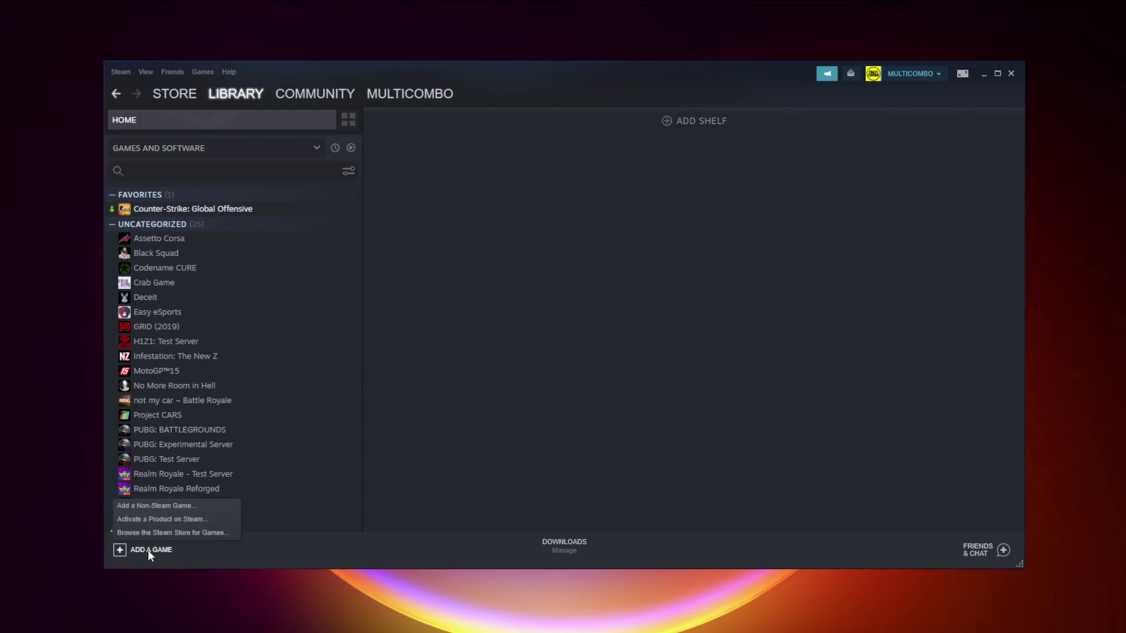
left_click(153, 507)
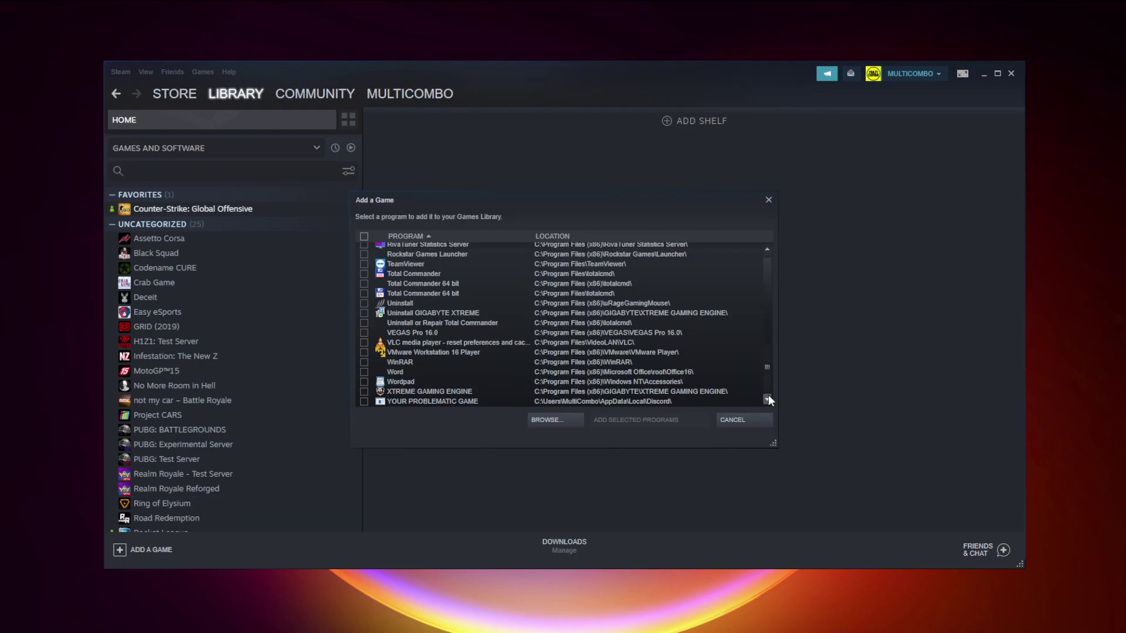
left_click(416, 402)
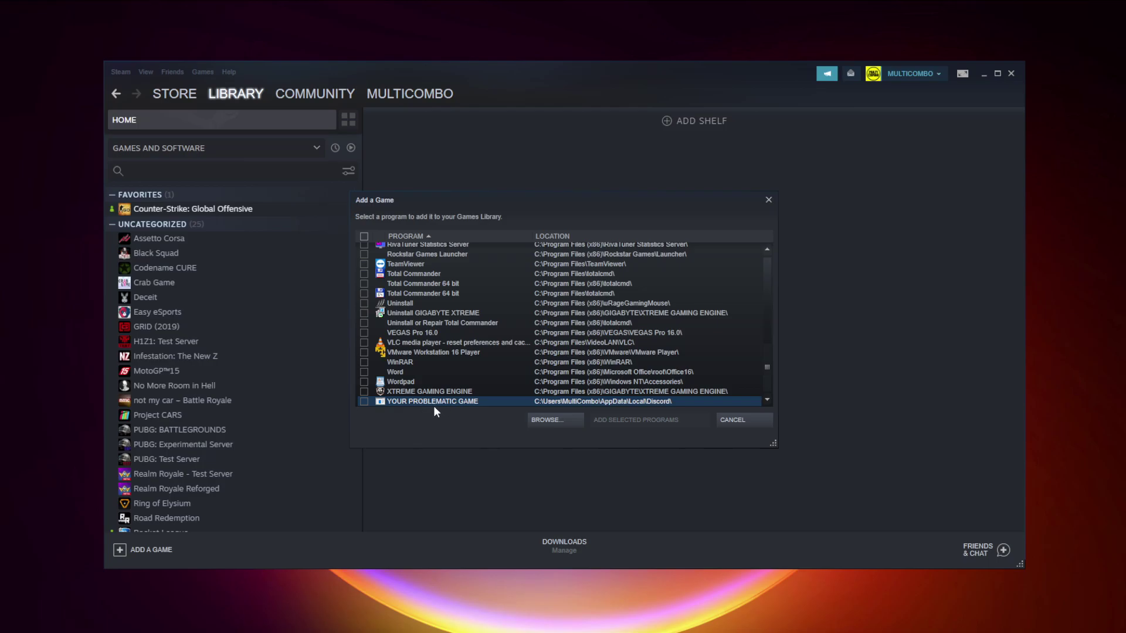
left_click(364, 402)
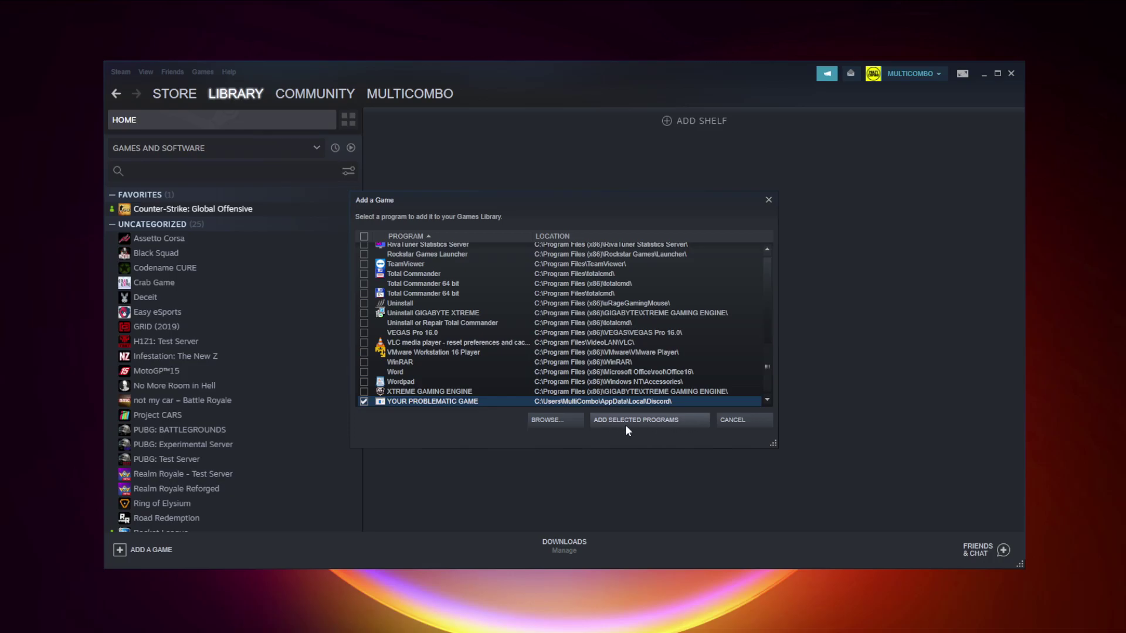
left_click(657, 425)
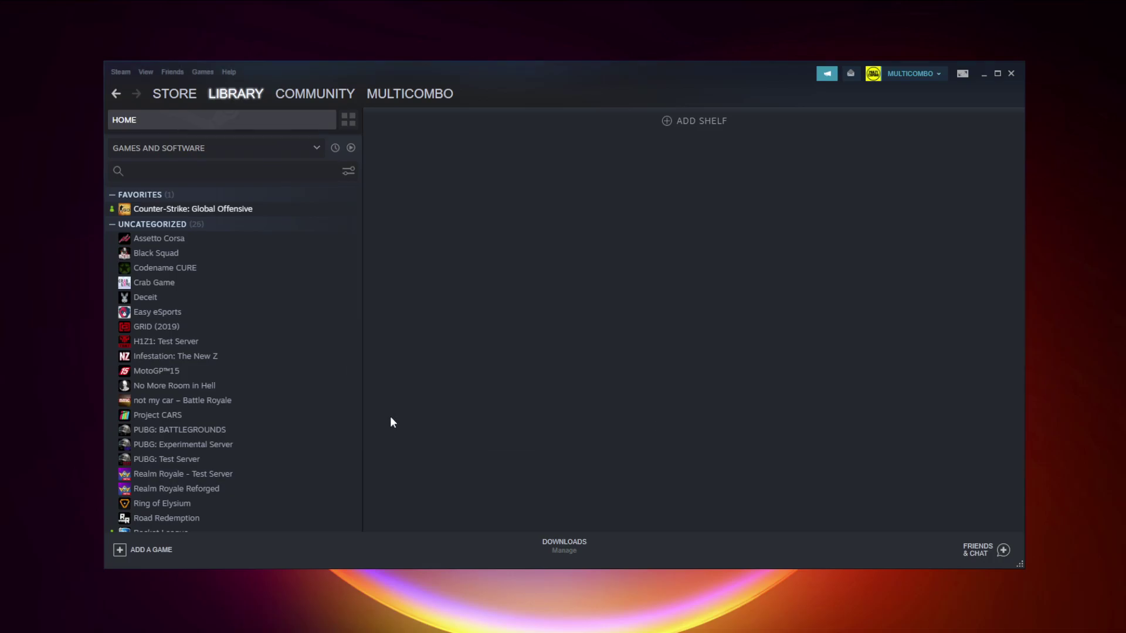
scroll(324, 381, "down", 3)
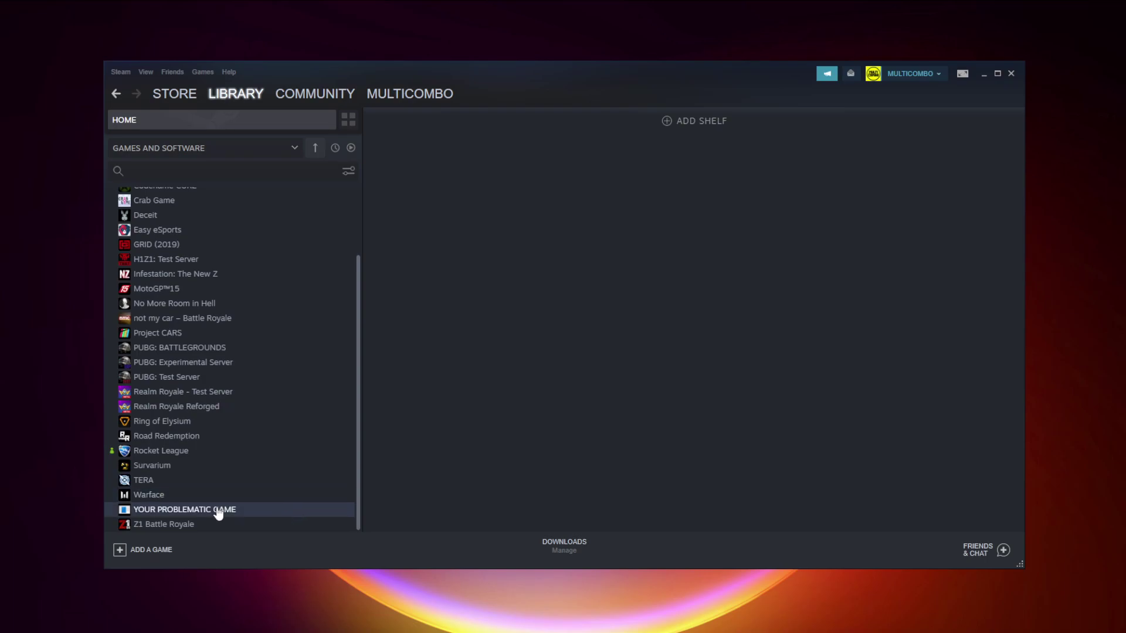
left_click(218, 510)
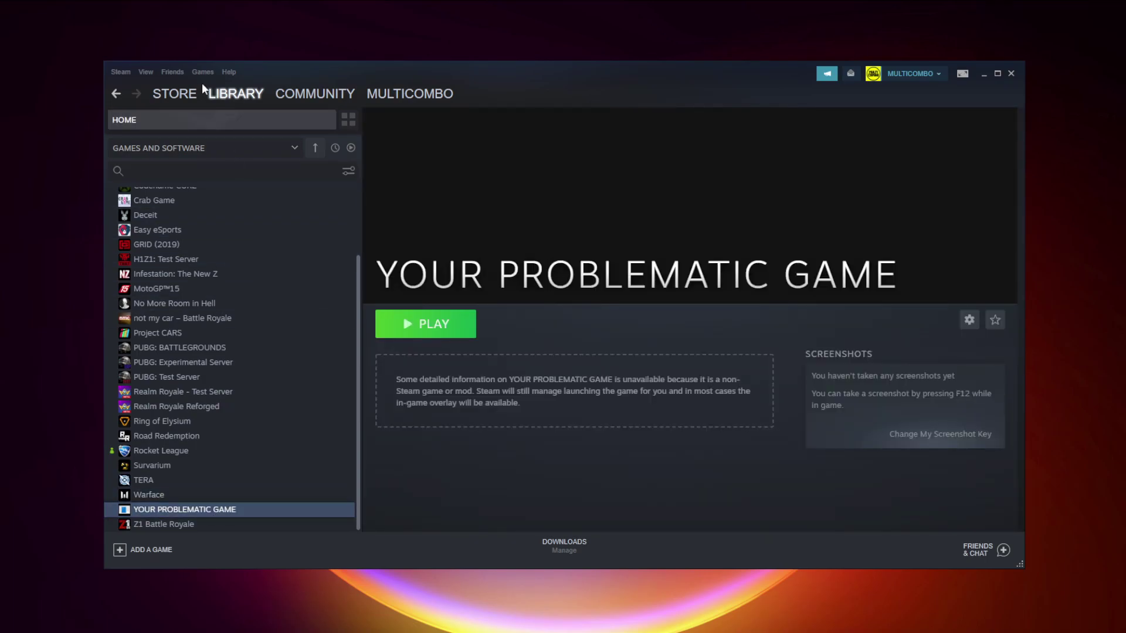
Open Steam Settings > Controller > General Controller Settings.
left_click(118, 72)
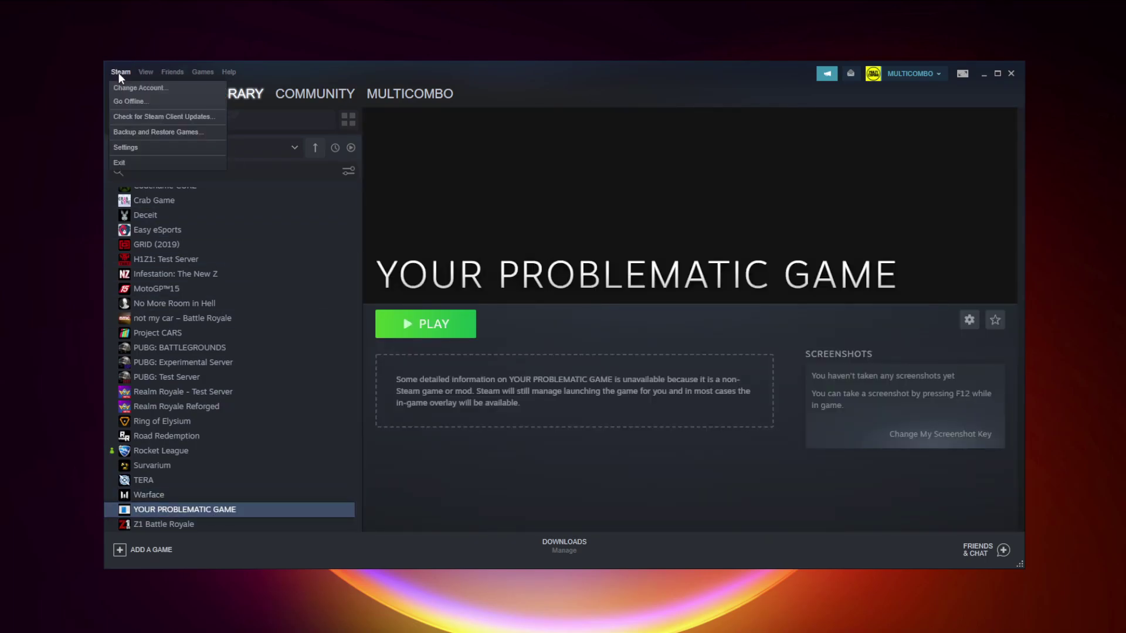
left_click(142, 147)
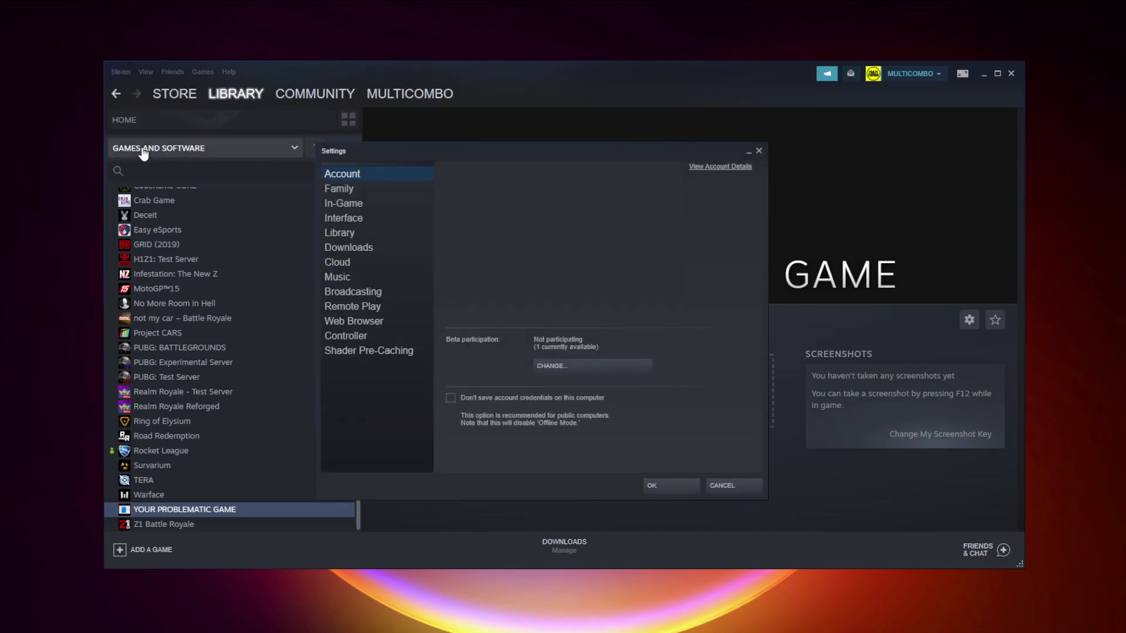
left_click(370, 337)
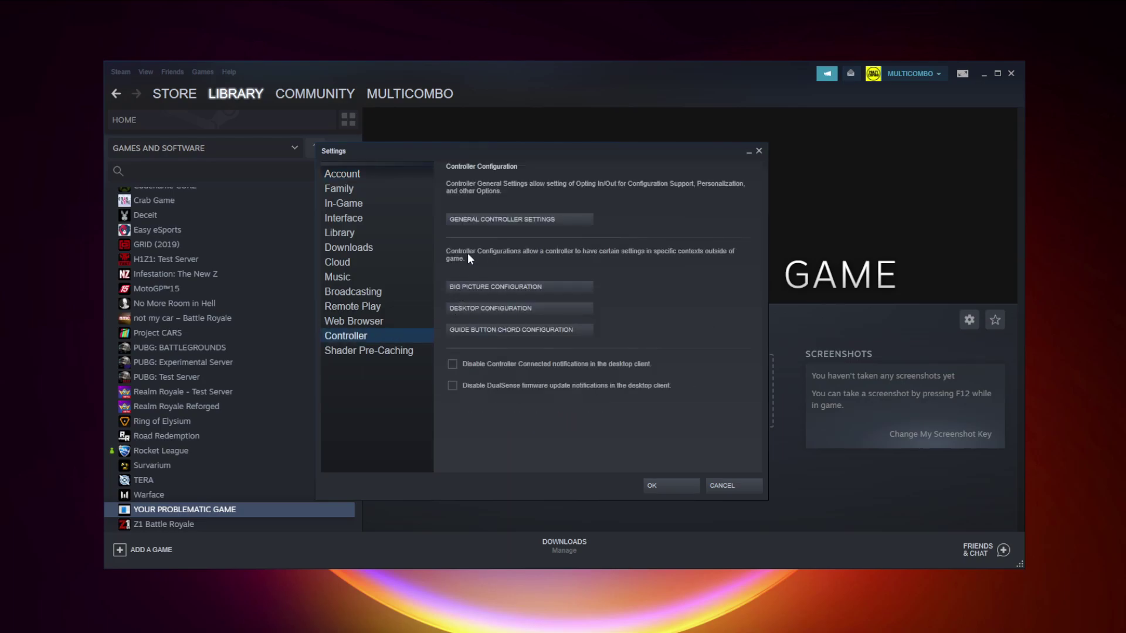
left_click(521, 223)
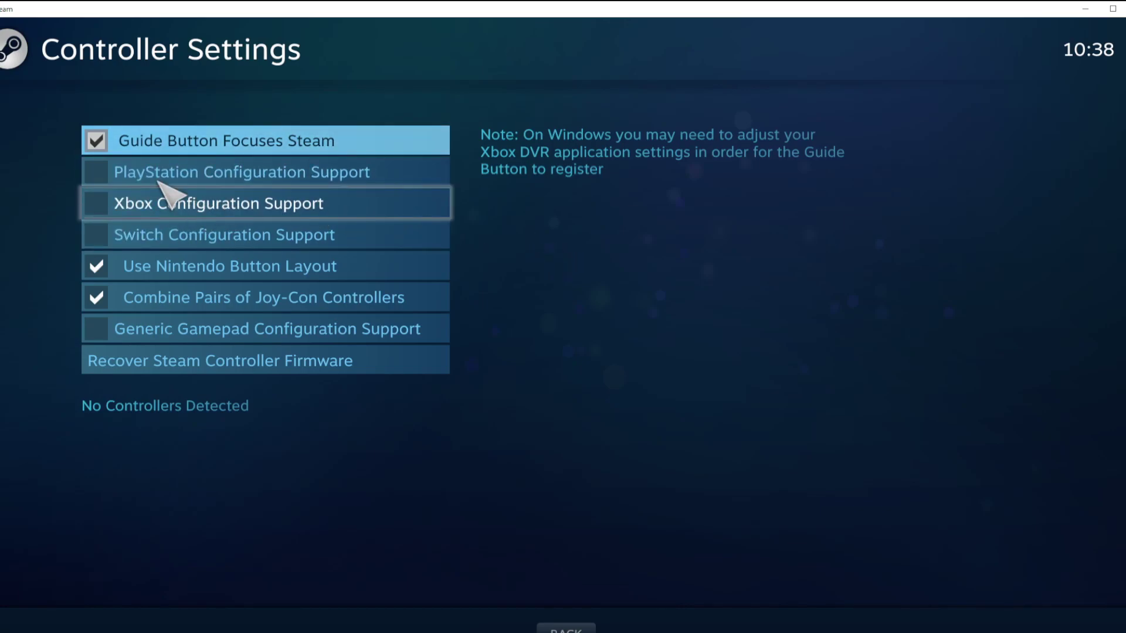
Tick Xbox Configuration Support, check the Xbox 360 Controller's calibration without changes, then exit.
left_click(104, 203)
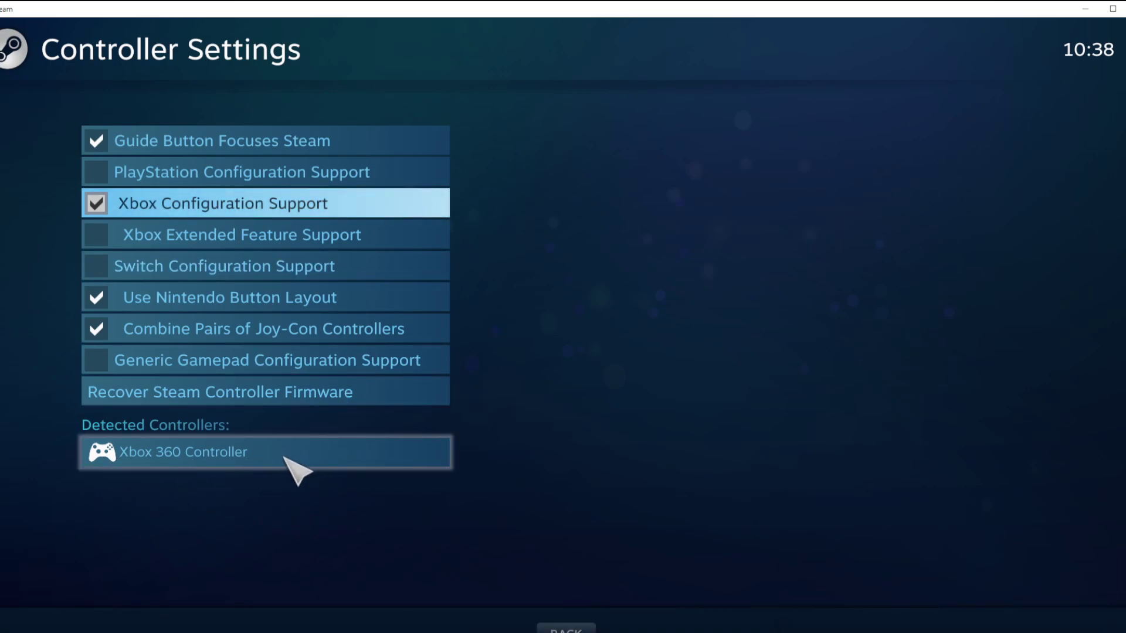
left_click(311, 457)
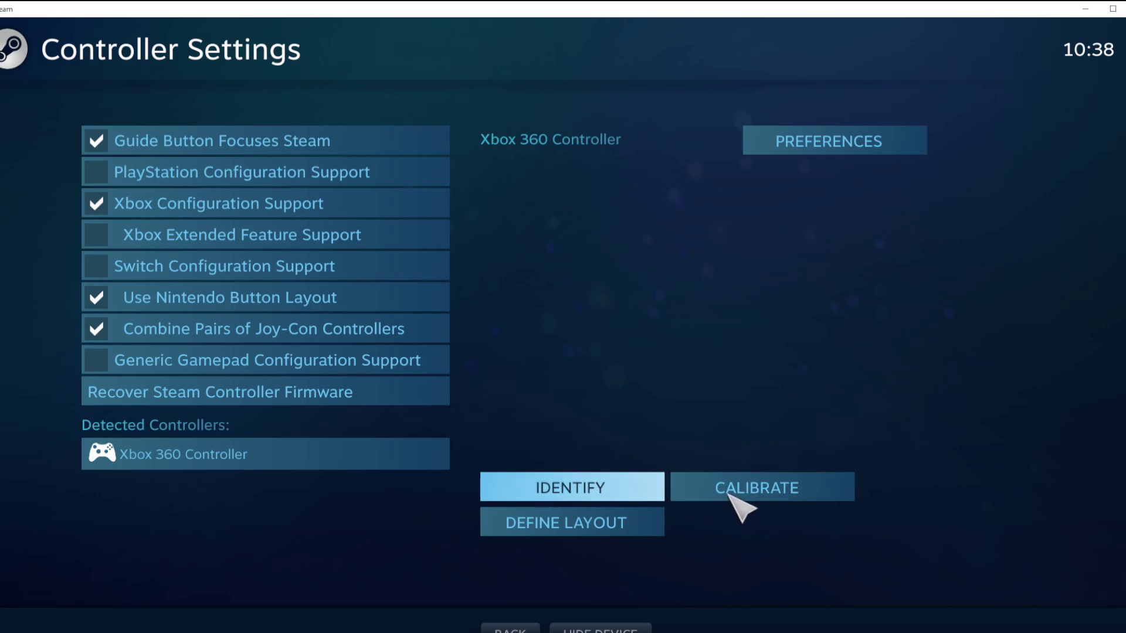
left_click(766, 498)
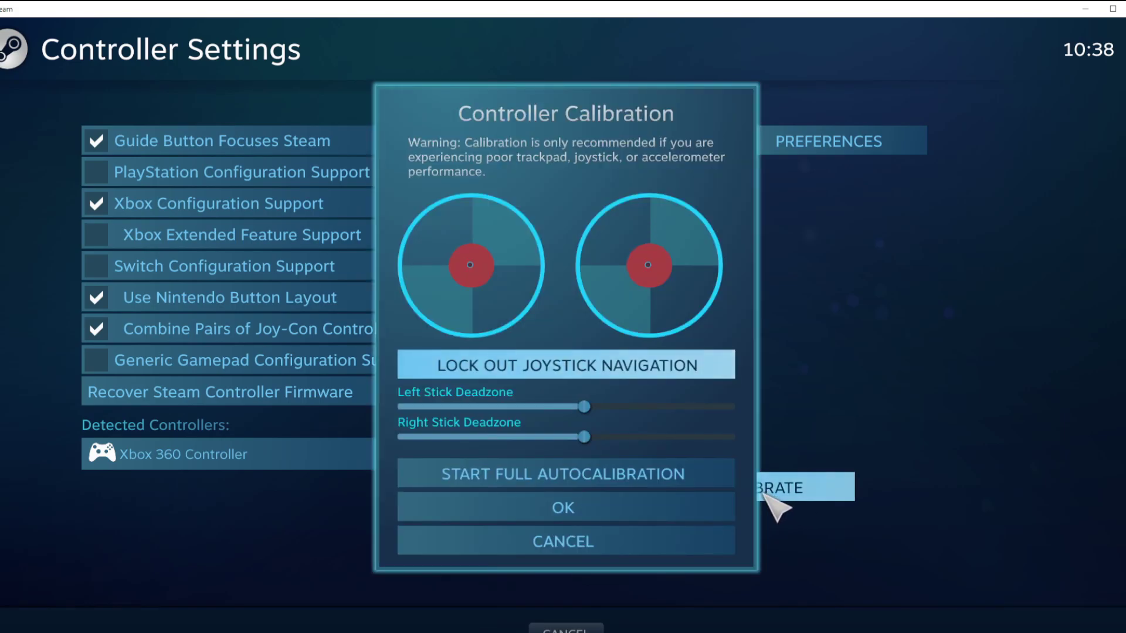
key("Escape")
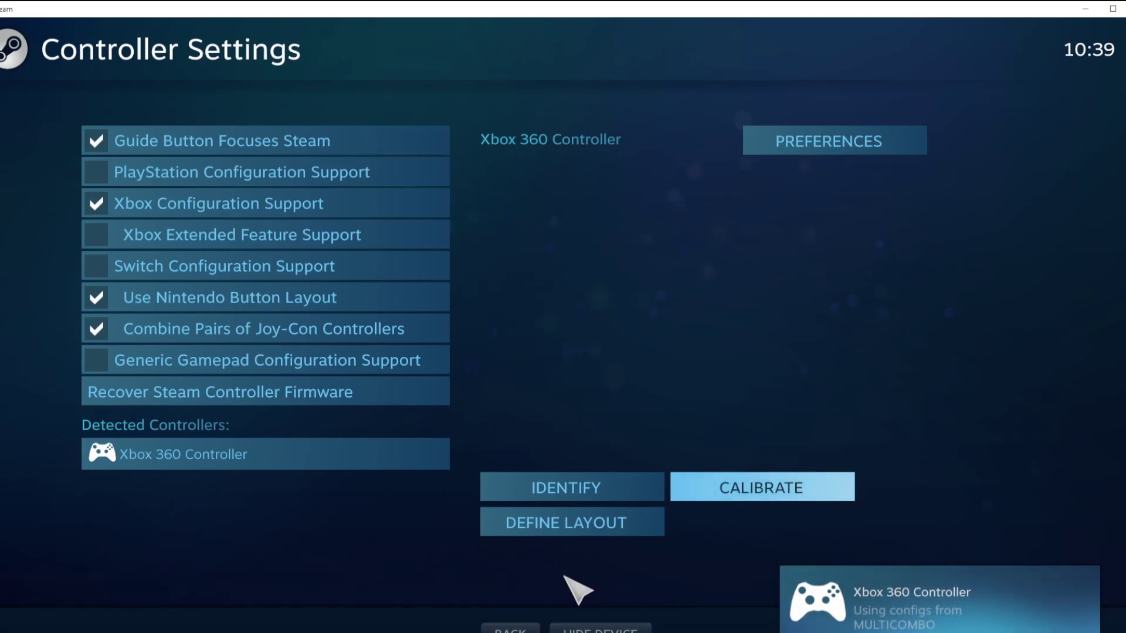
key("Escape")
key("Escape")
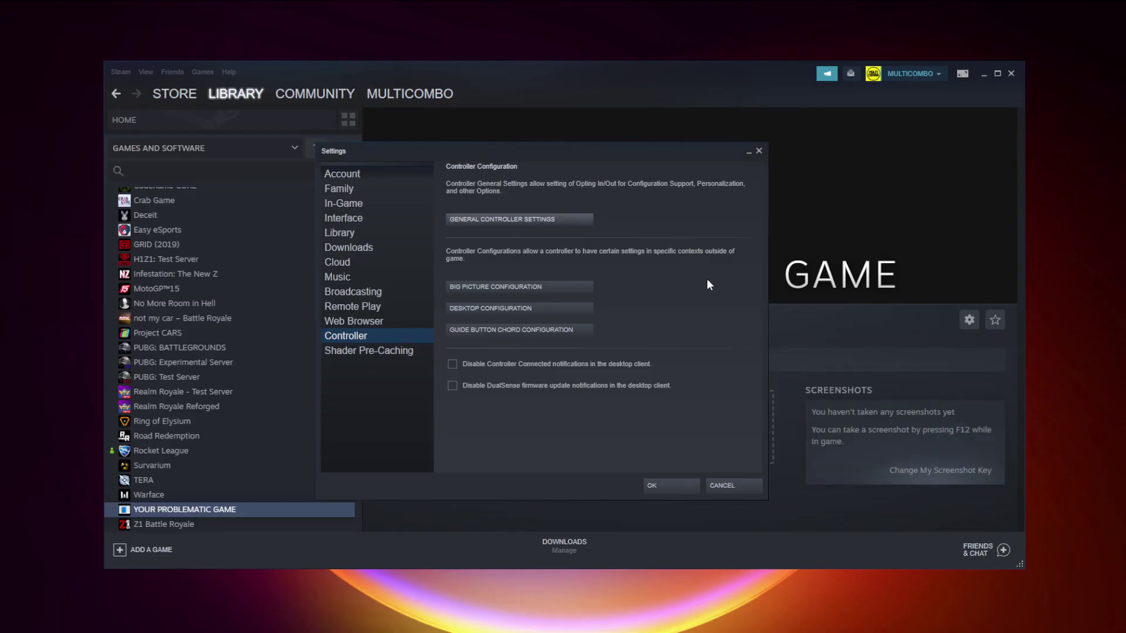
Close the Steam Settings window with OK to save the controller changes.
left_click(671, 485)
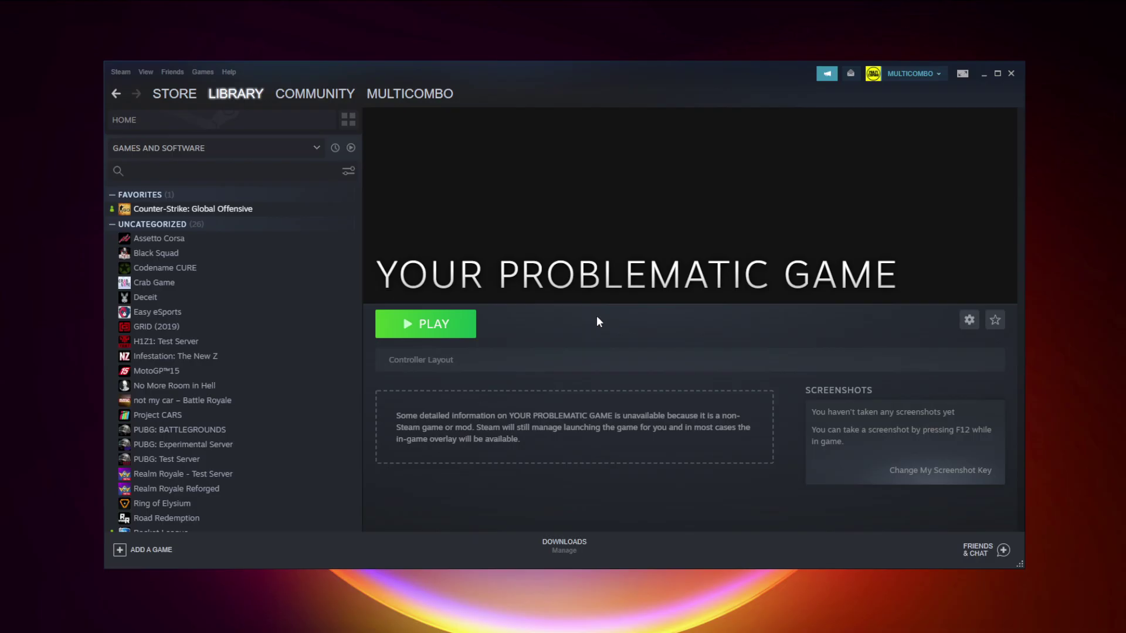
In Big Picture mode, open Manage Game for Counter-Strike: Global Offensive from the library.
left_click(963, 75)
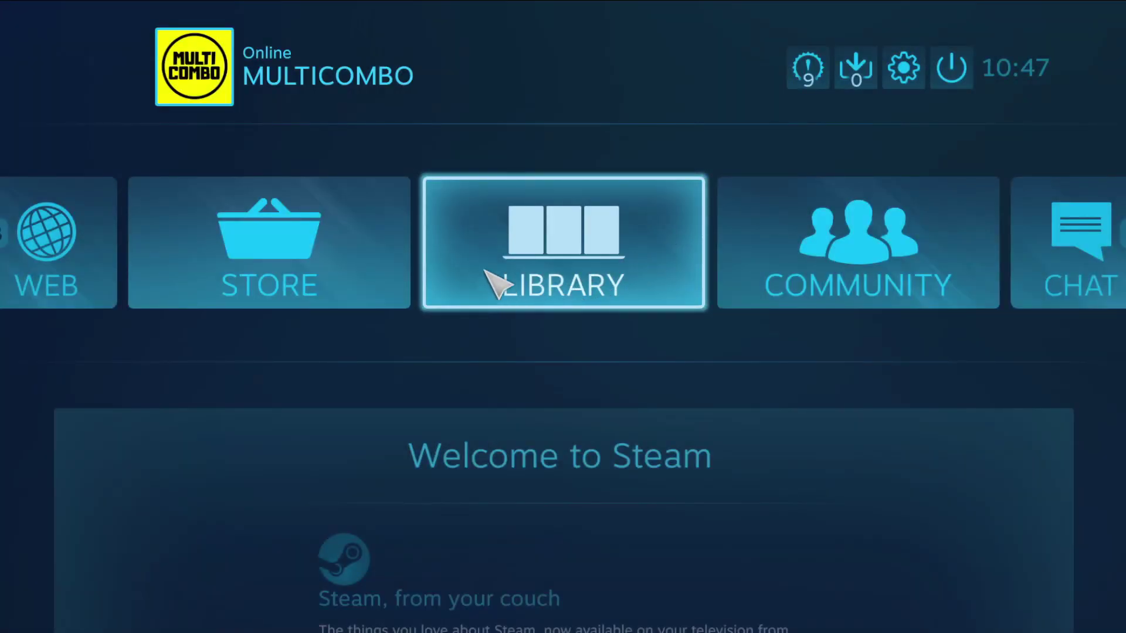
left_click(575, 292)
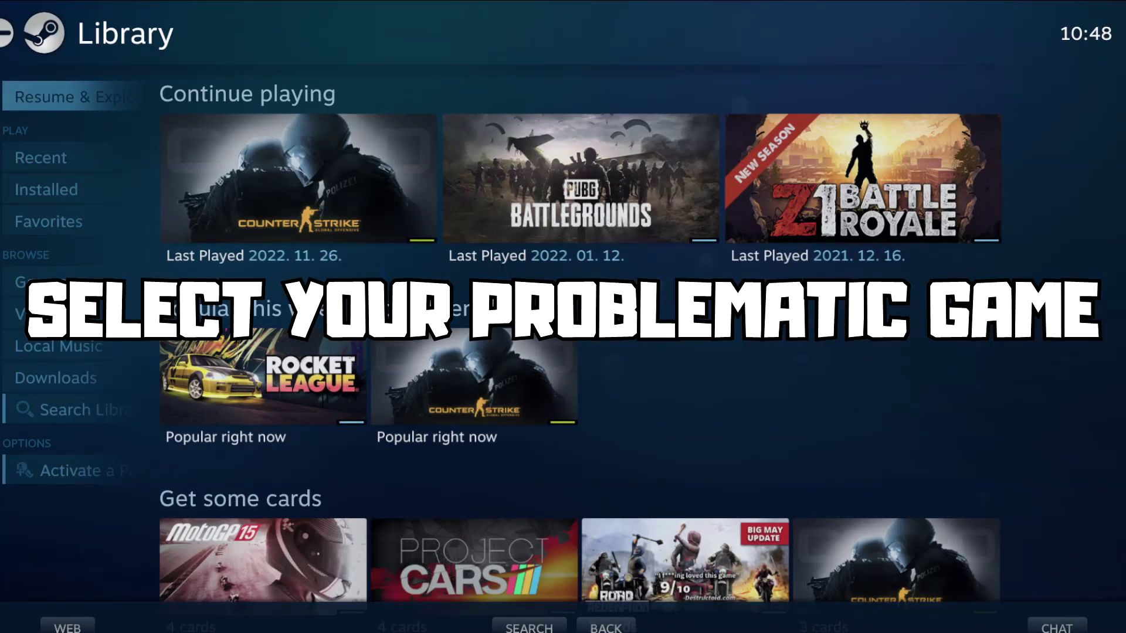
left_click(284, 231)
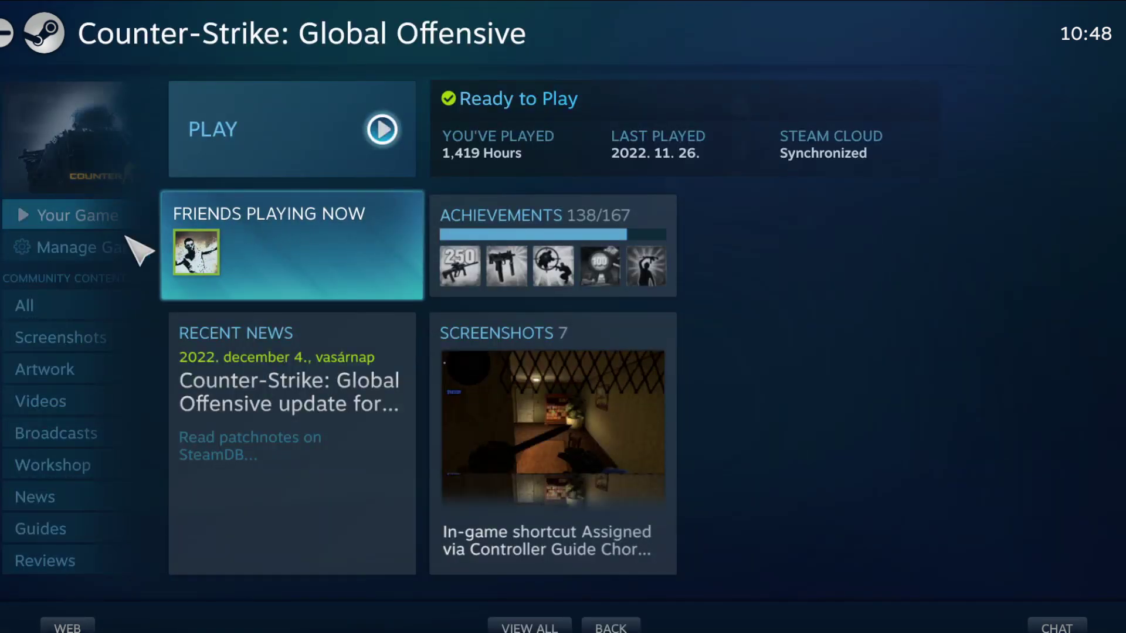
mouse_move(154, 251)
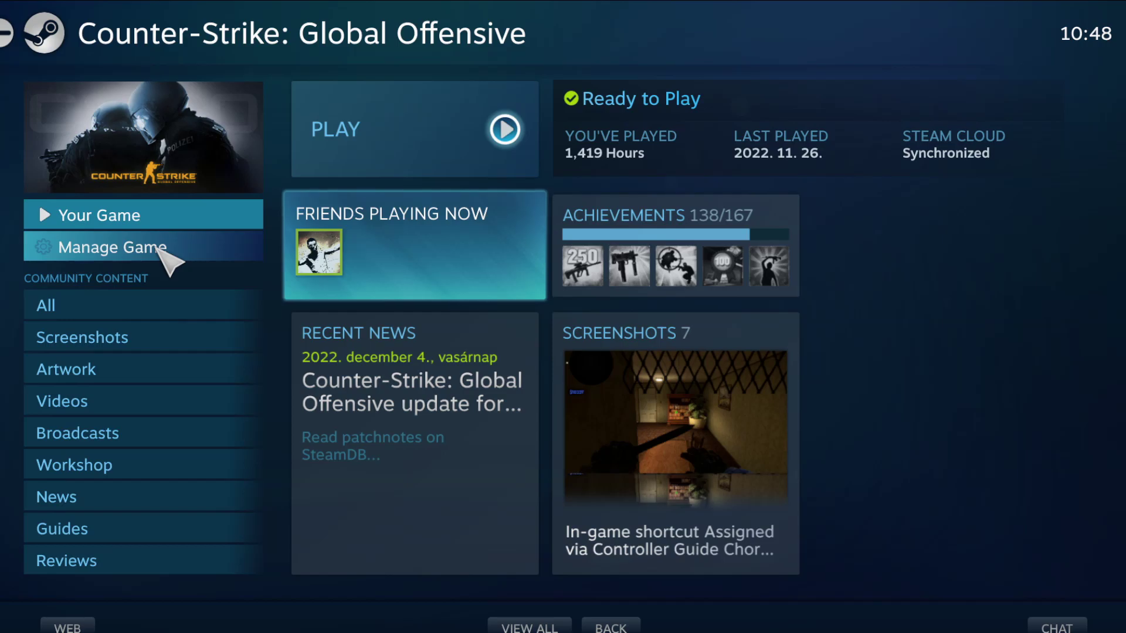
left_click(158, 247)
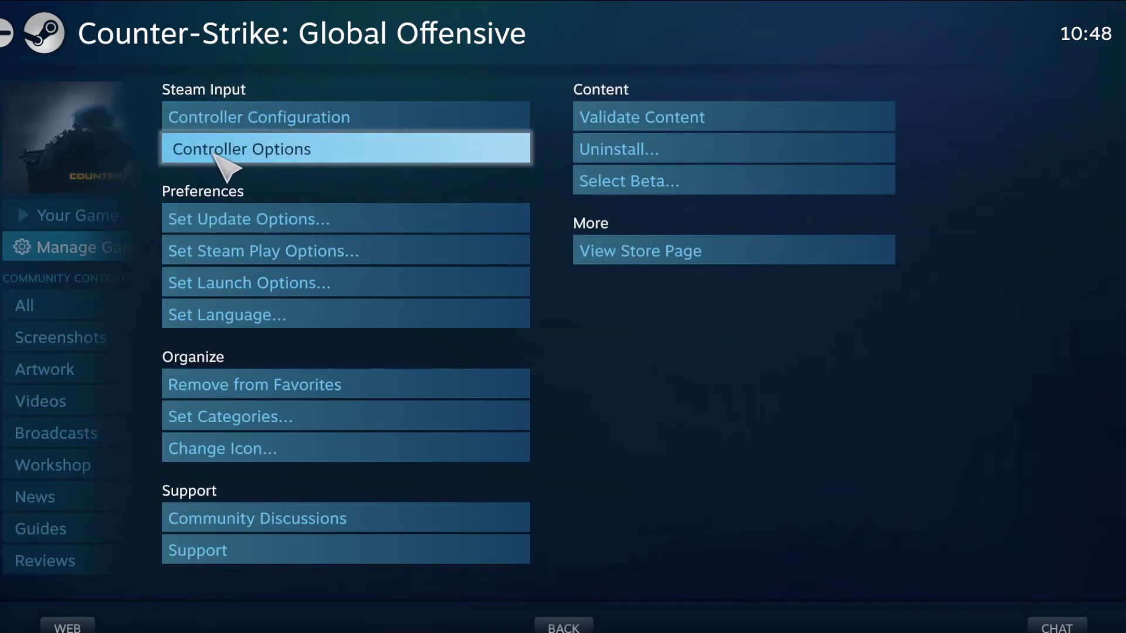
Set CS:GO's Steam Input Per-Game Setting to Forced Off in Controller Options and confirm.
left_click(320, 150)
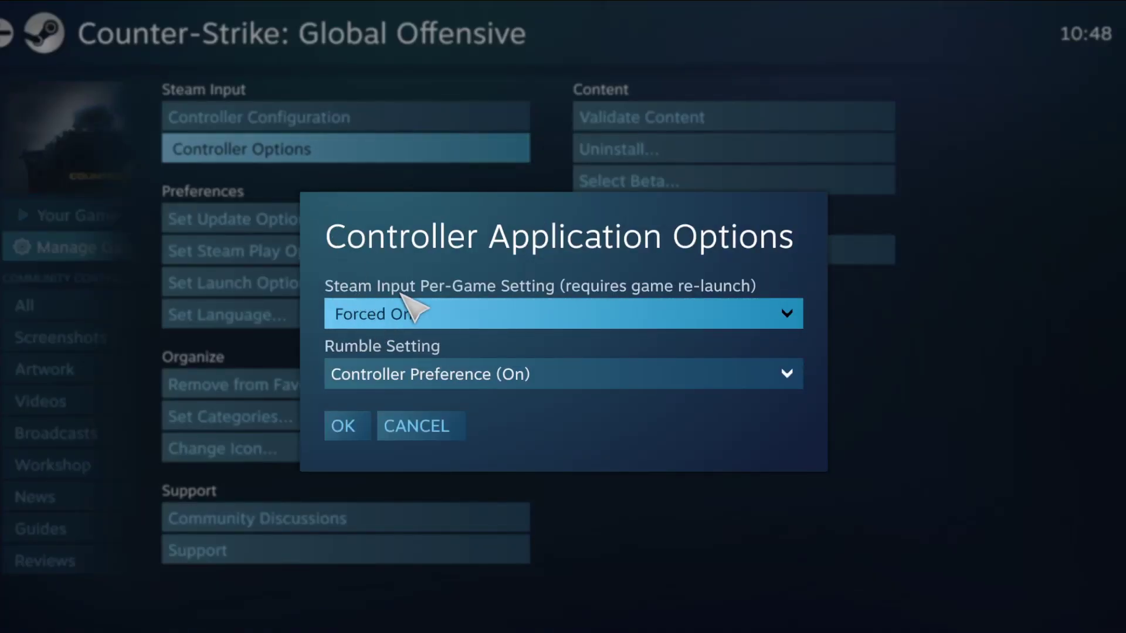
left_click(536, 317)
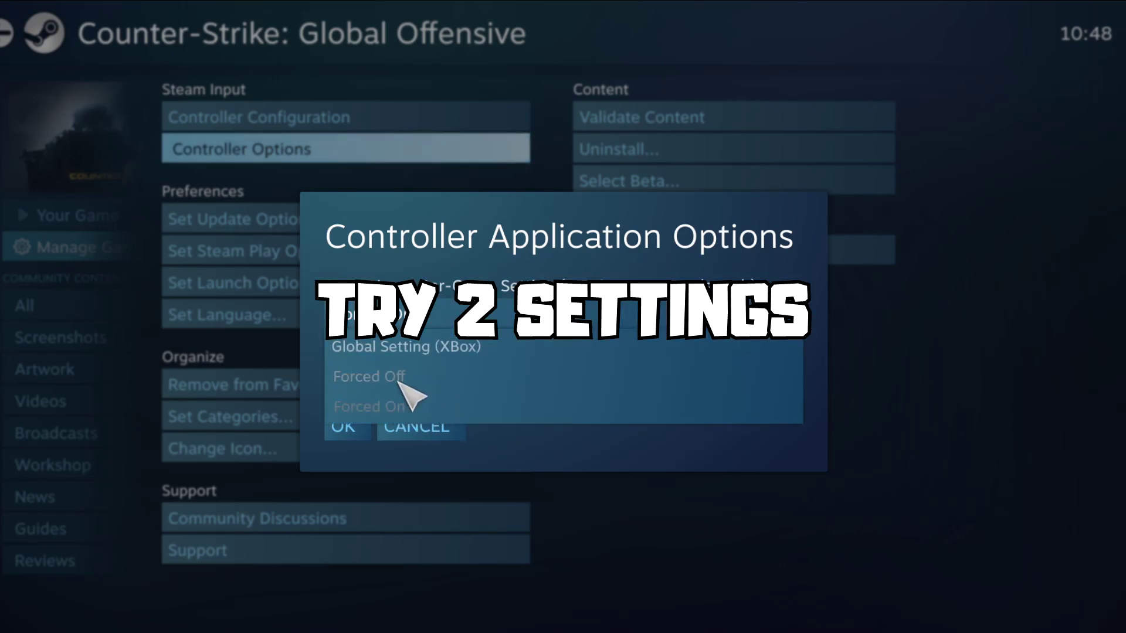
left_click(464, 381)
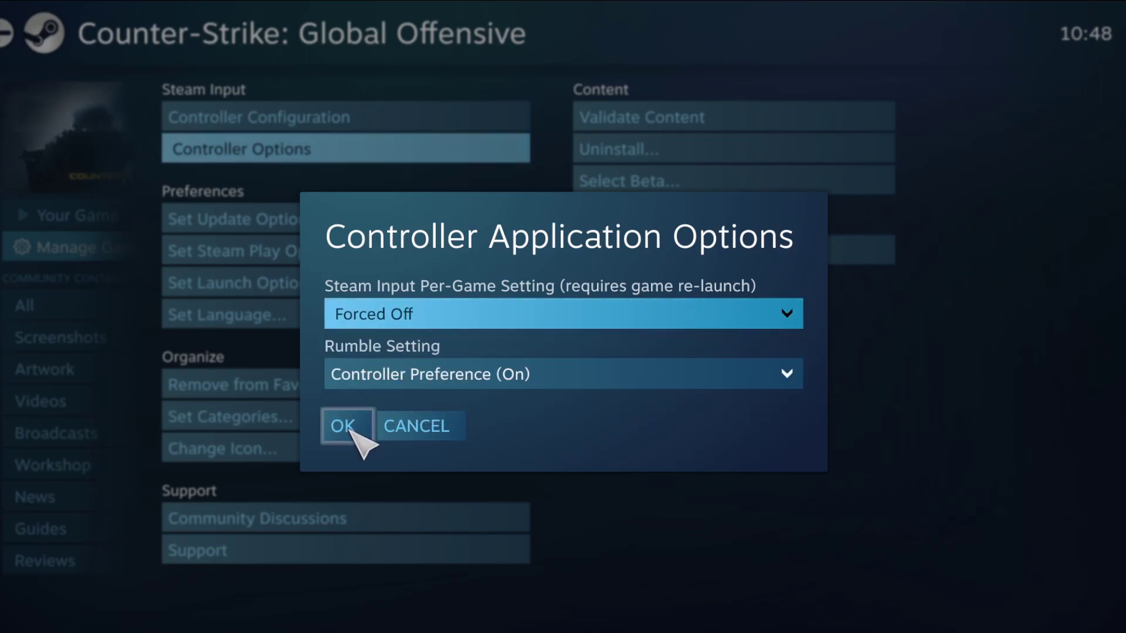
left_click(352, 431)
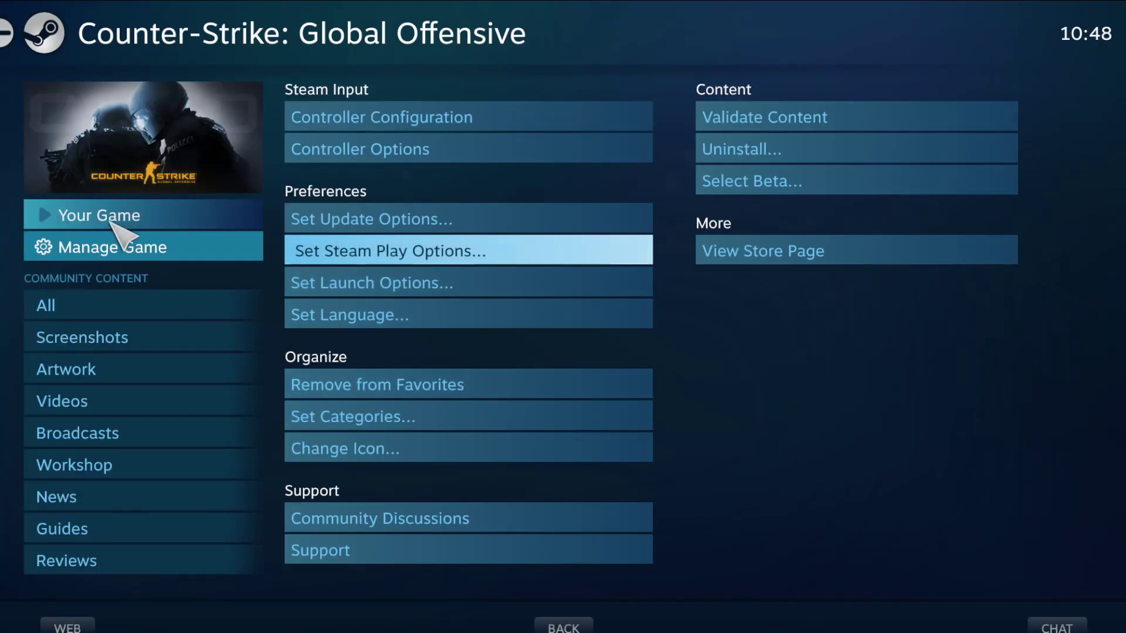
Set CS:GO's Properties > Controller override to Disable Steam Input, then close Properties.
left_click(115, 221)
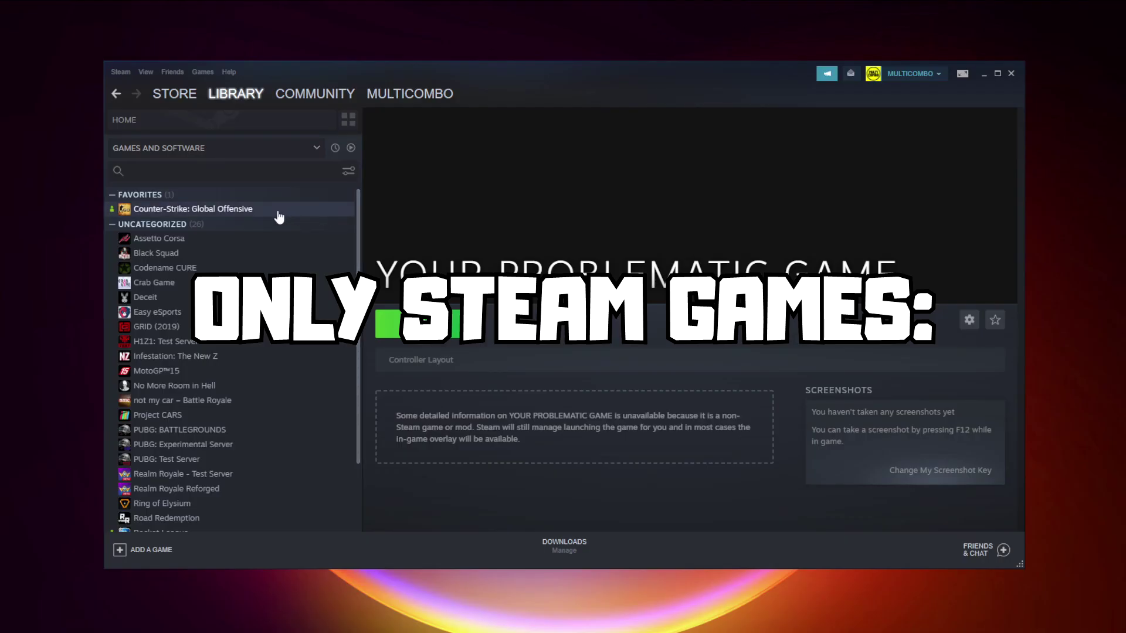
right_click(276, 210)
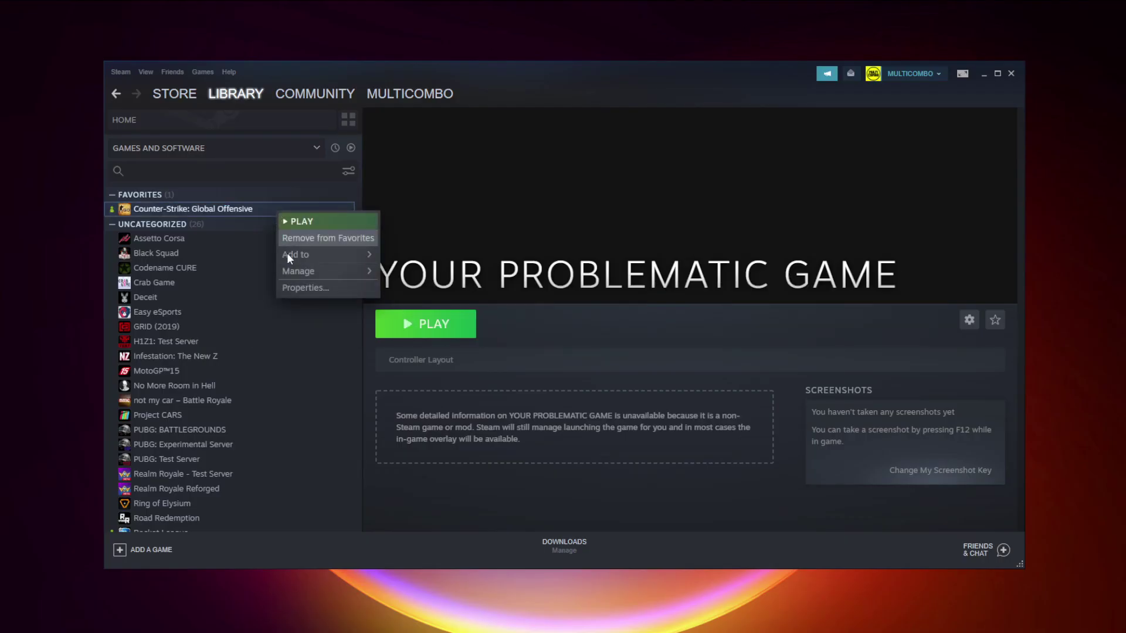
left_click(332, 286)
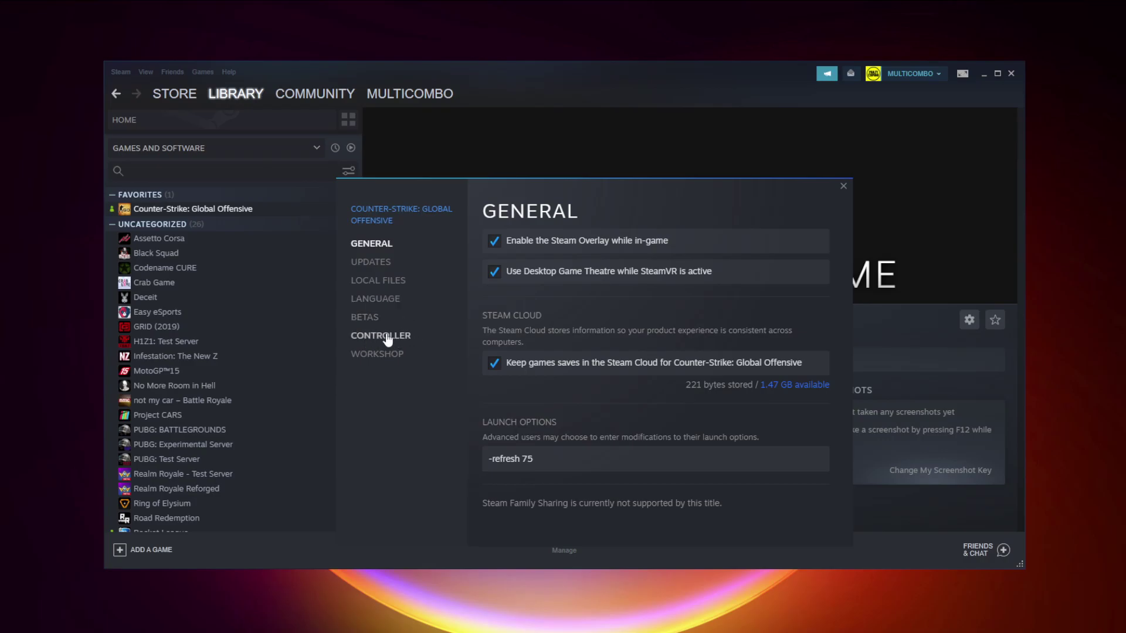
left_click(386, 336)
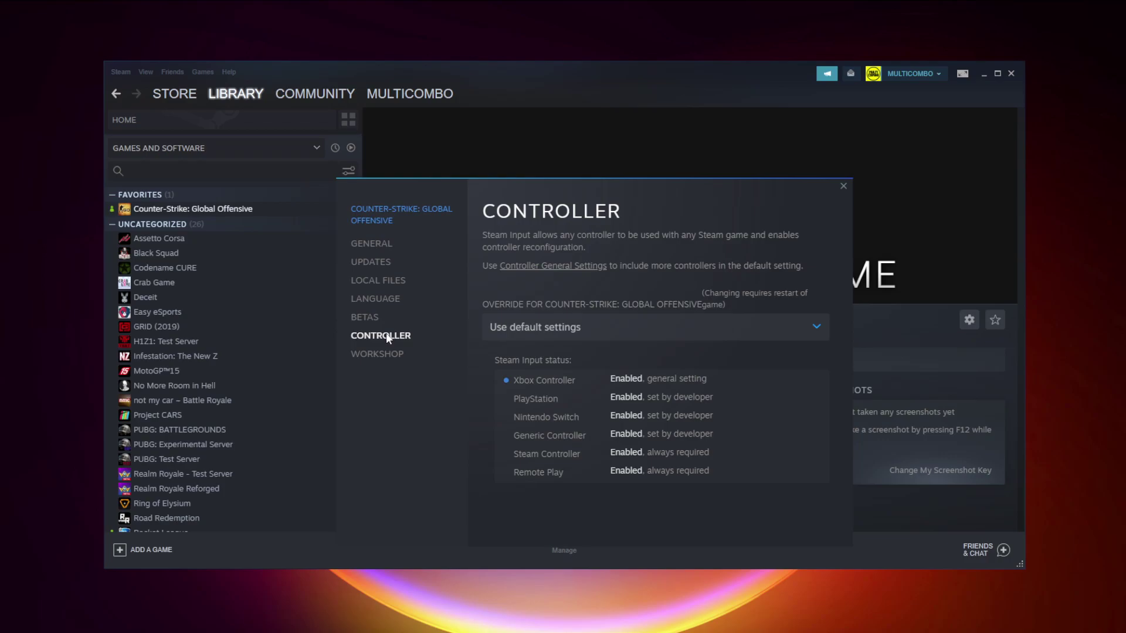
left_click(575, 332)
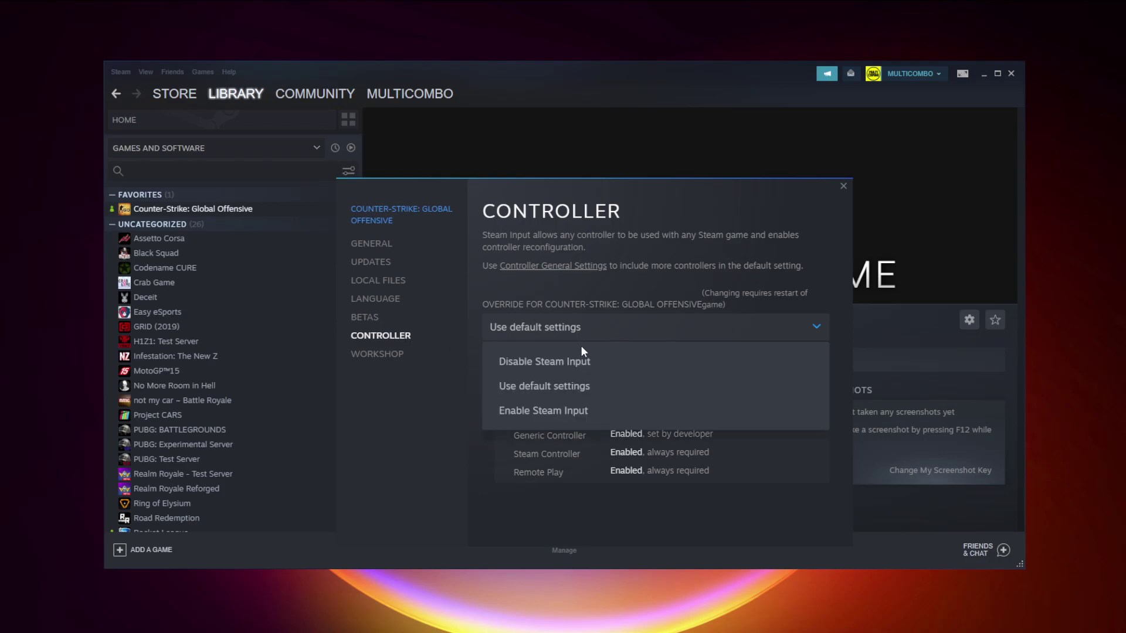
left_click(570, 363)
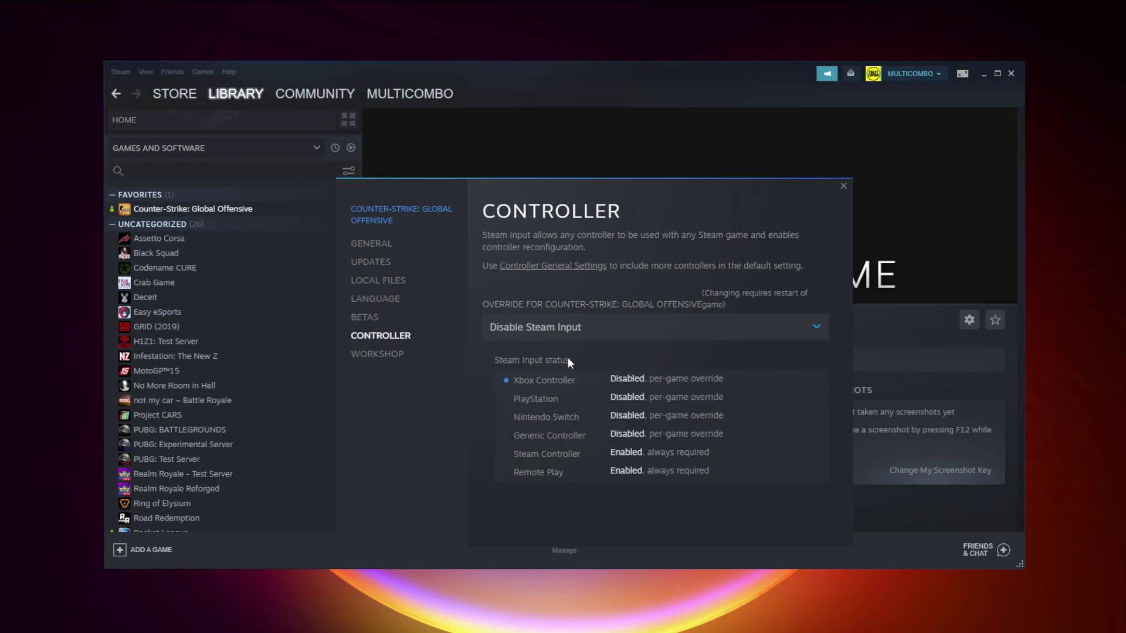
left_click(843, 186)
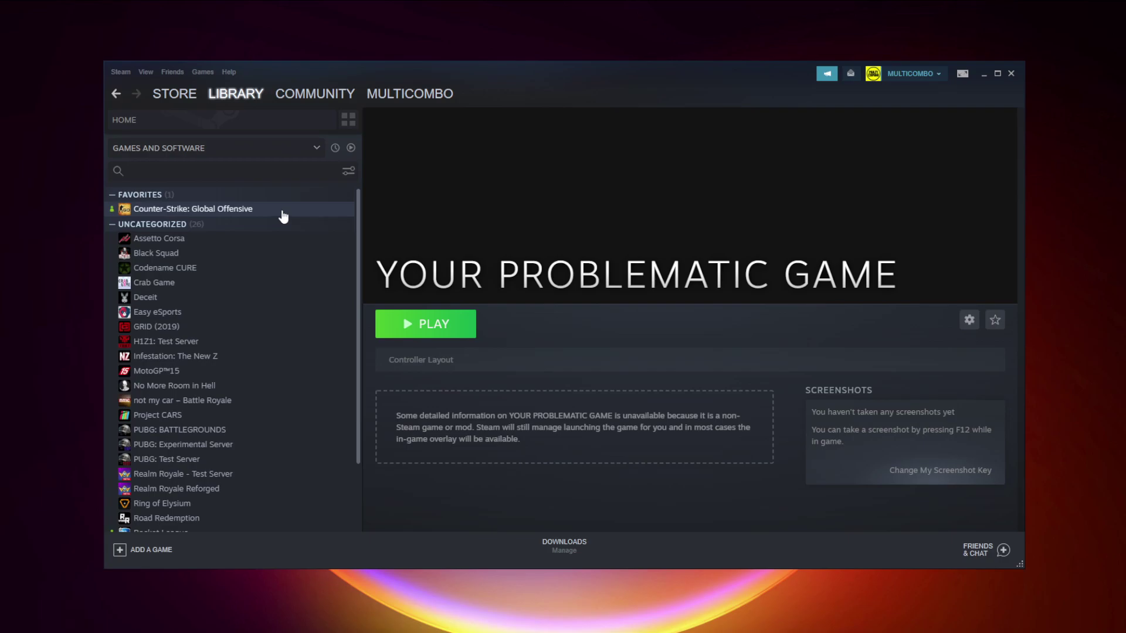
Change CS:GO's Properties > Controller override to Enable Steam Input.
right_click(280, 211)
left_click(326, 287)
left_click(419, 342)
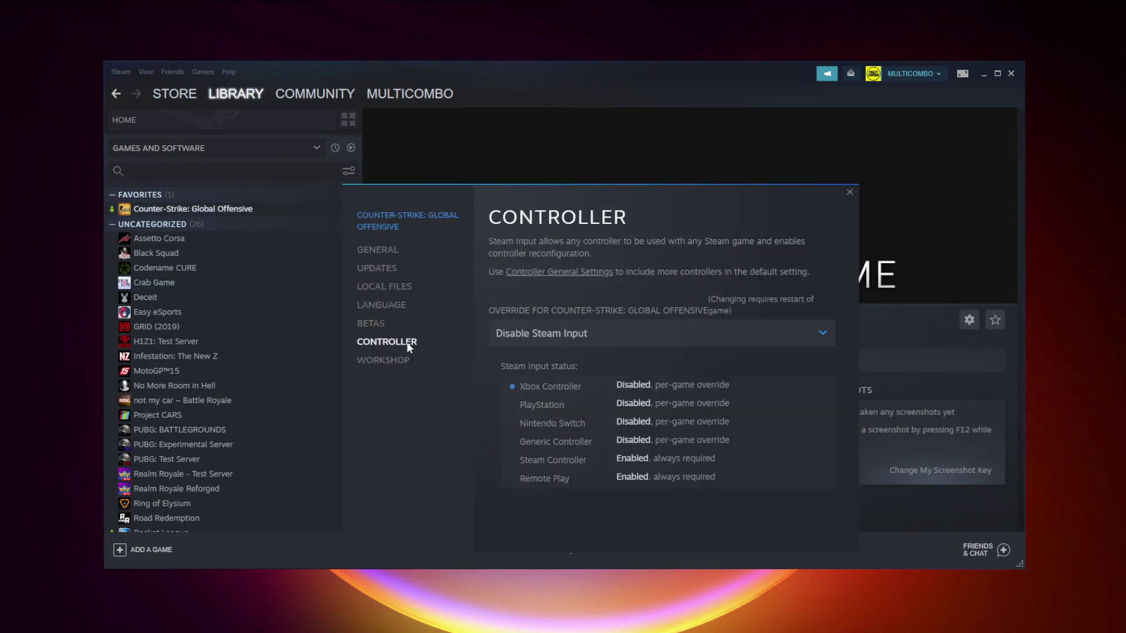
left_click(573, 332)
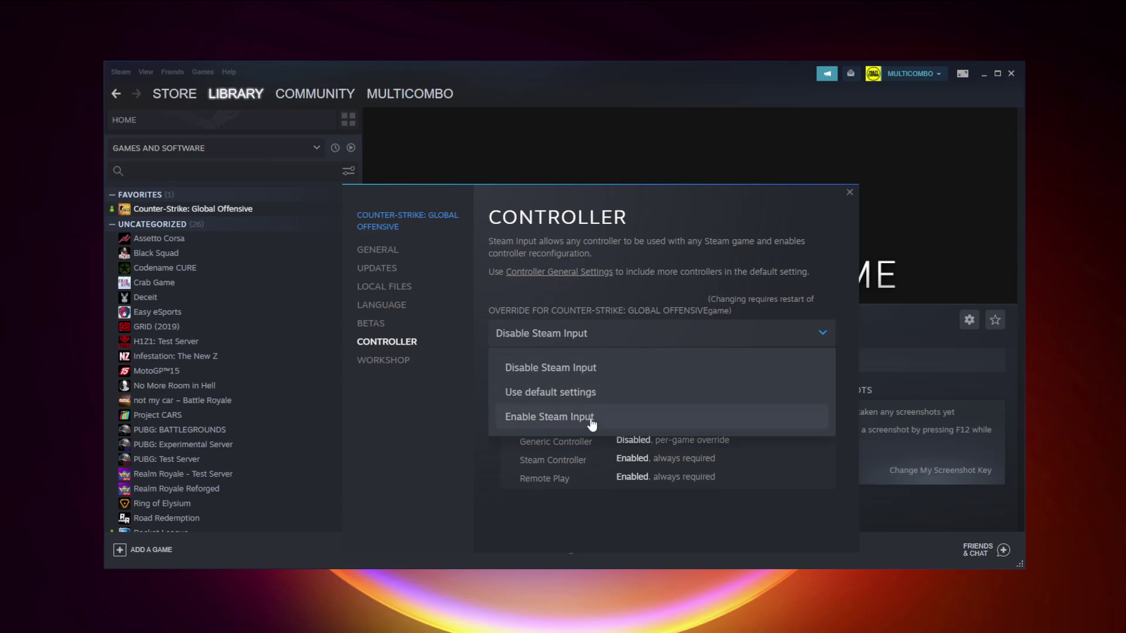
left_click(624, 422)
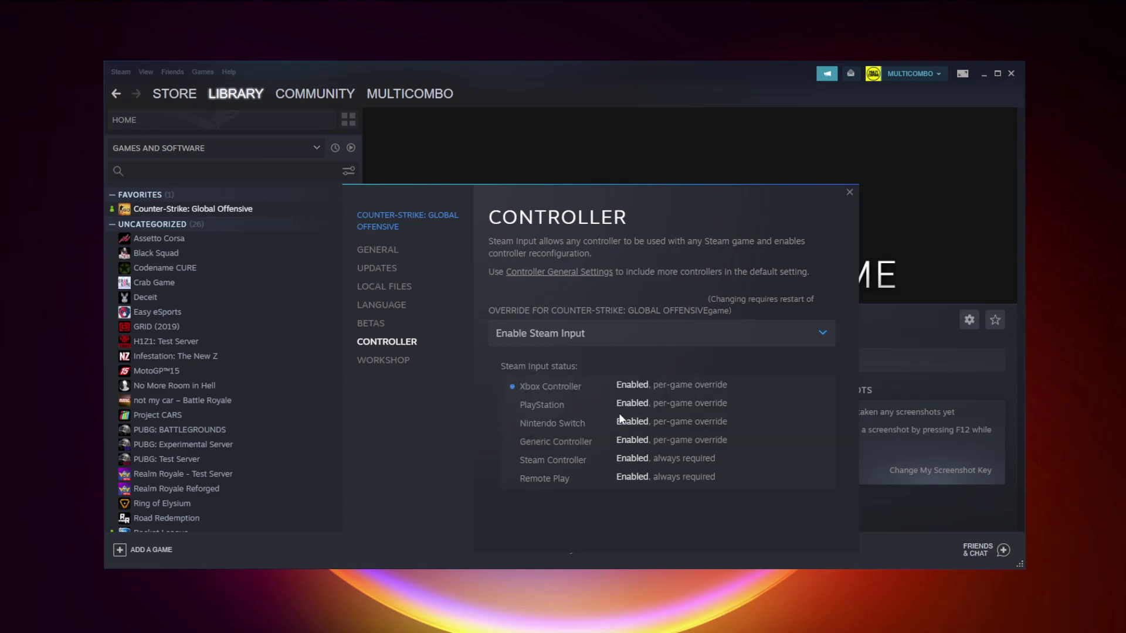